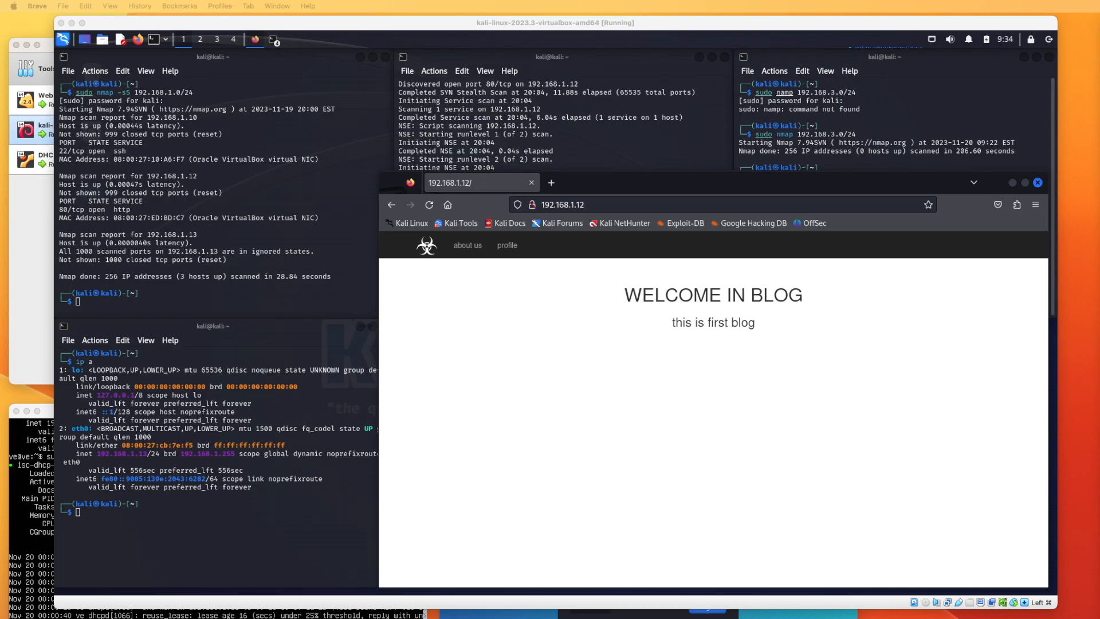
Switch to Brave and review the VulnHub entry for Web Machine (N7), including its download, file information and networking details.
key("super+Tab")
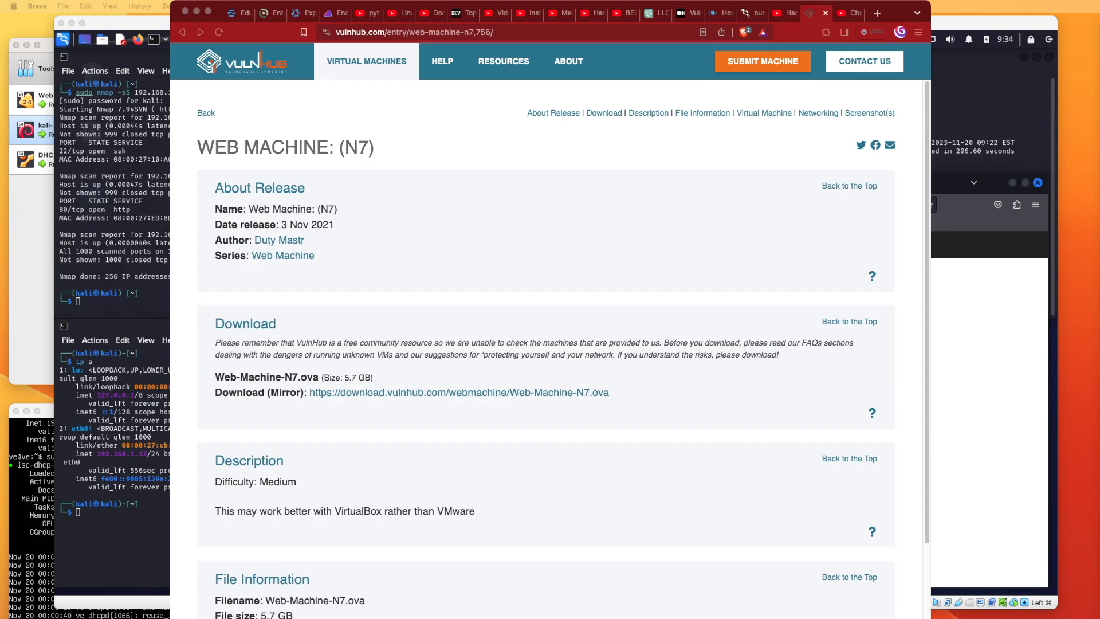
scroll(550, 350, "down", 5)
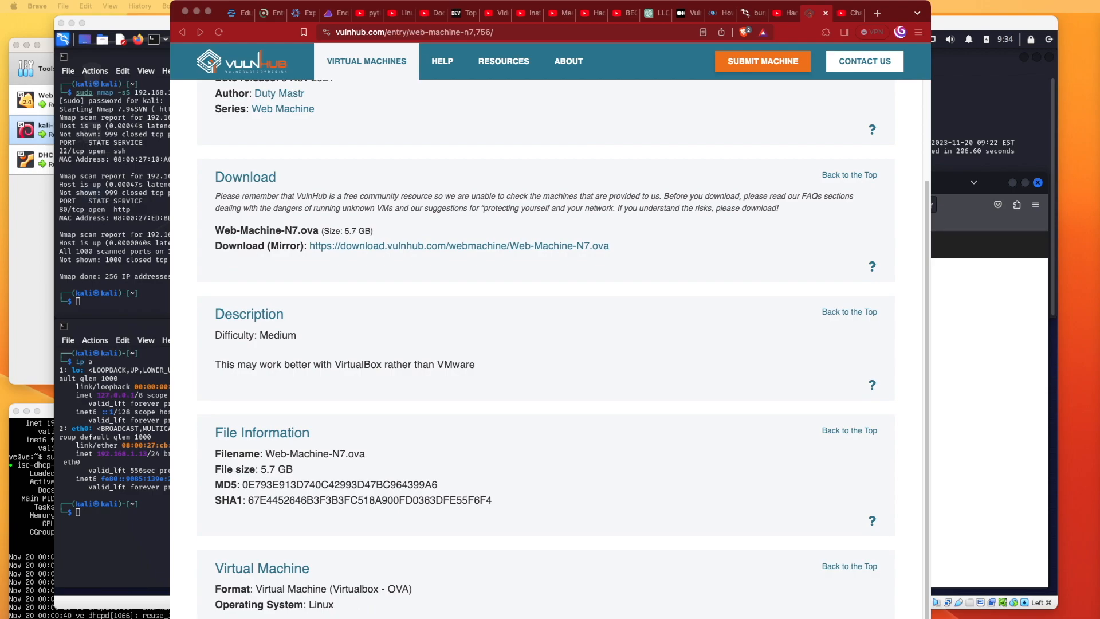
scroll(550, 349, "down", 6)
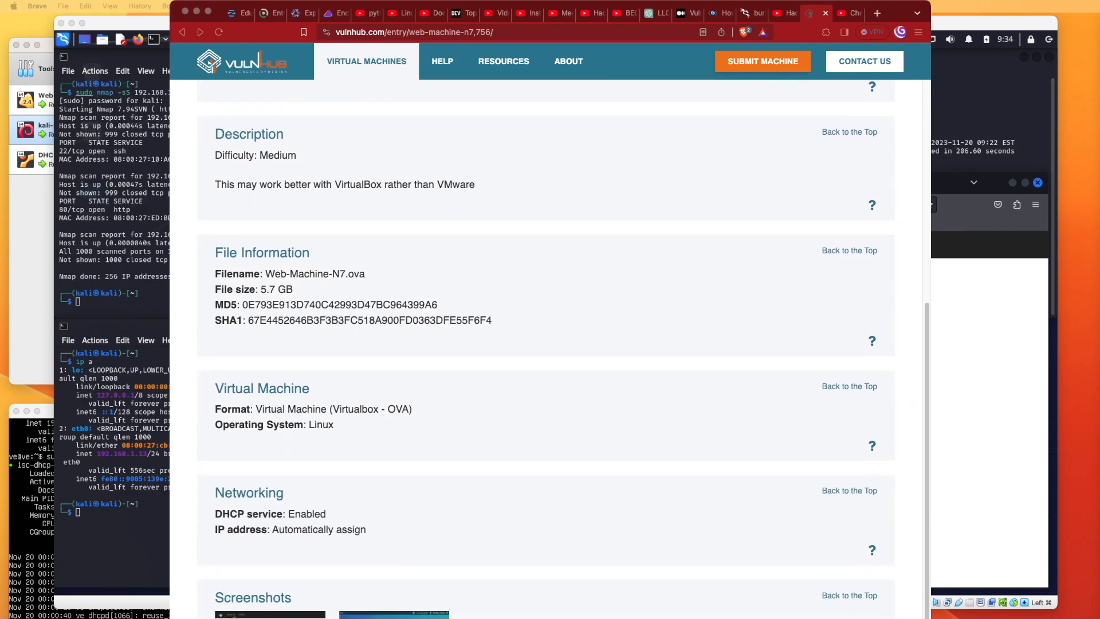
scroll(550, 349, "up", 10)
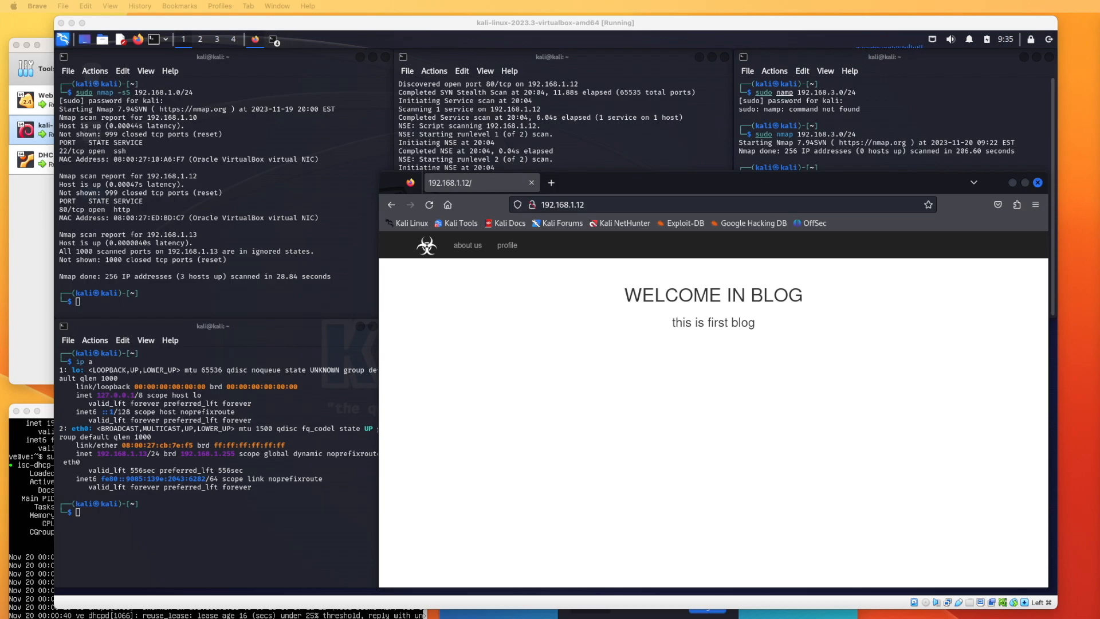
Switch to VirtualBox Manager and look over the details of the Web Machine(N7), Kali and DHCPServer virtual machines.
left_click(32, 247)
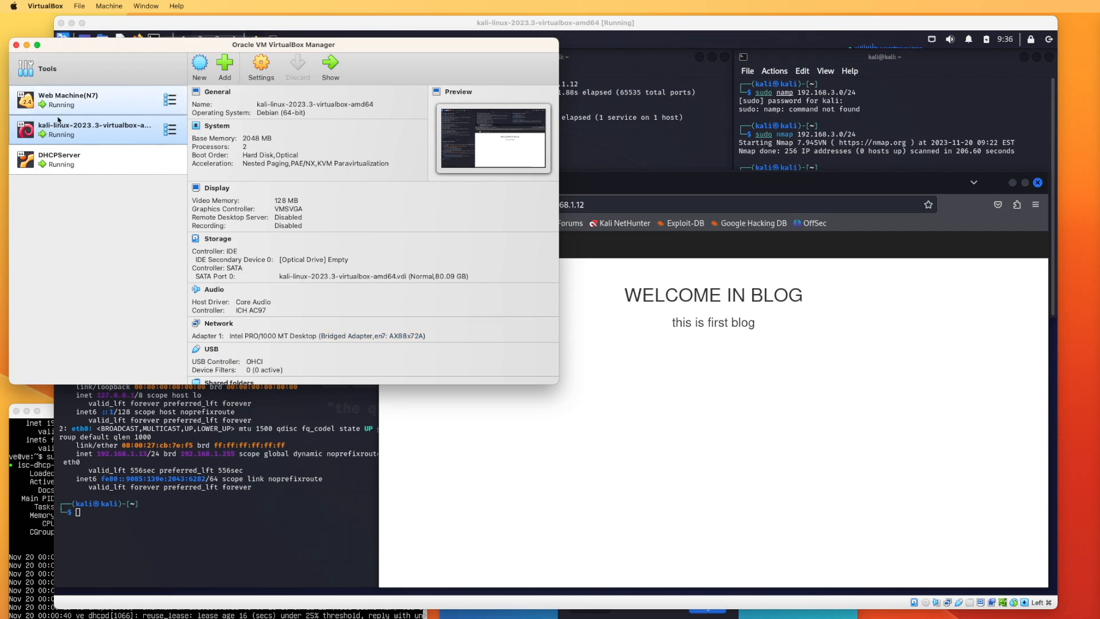
left_click(119, 104)
left_click(124, 131)
left_click(124, 165)
left_click(121, 135)
left_click(114, 110)
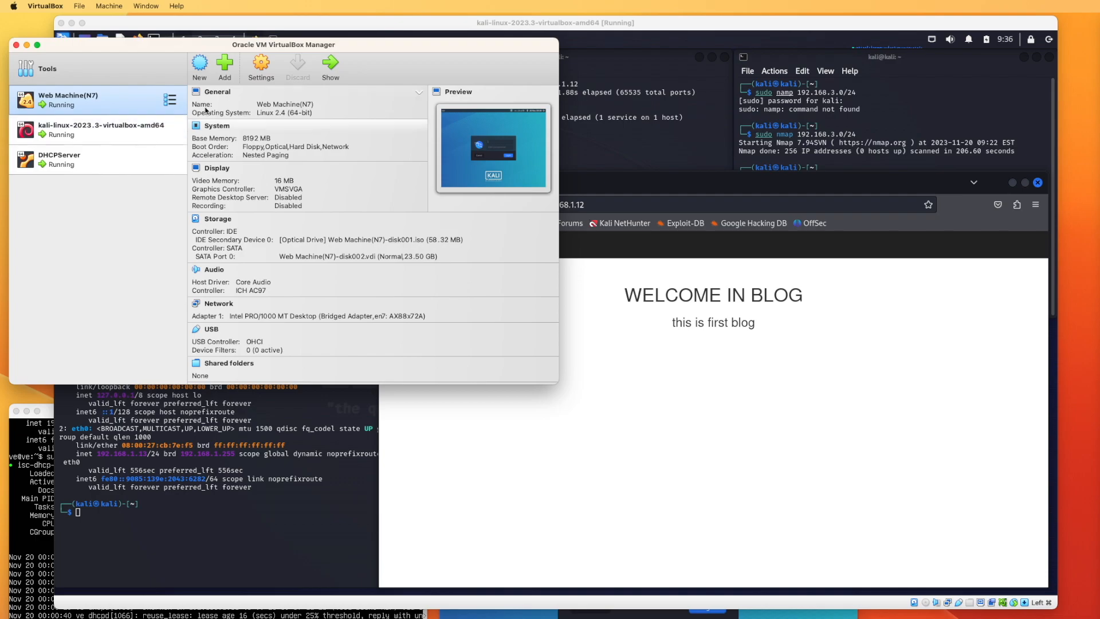
Inspect the network adapter settings of the Web Machine(N7) virtual machine and close them without changes.
left_click(262, 65)
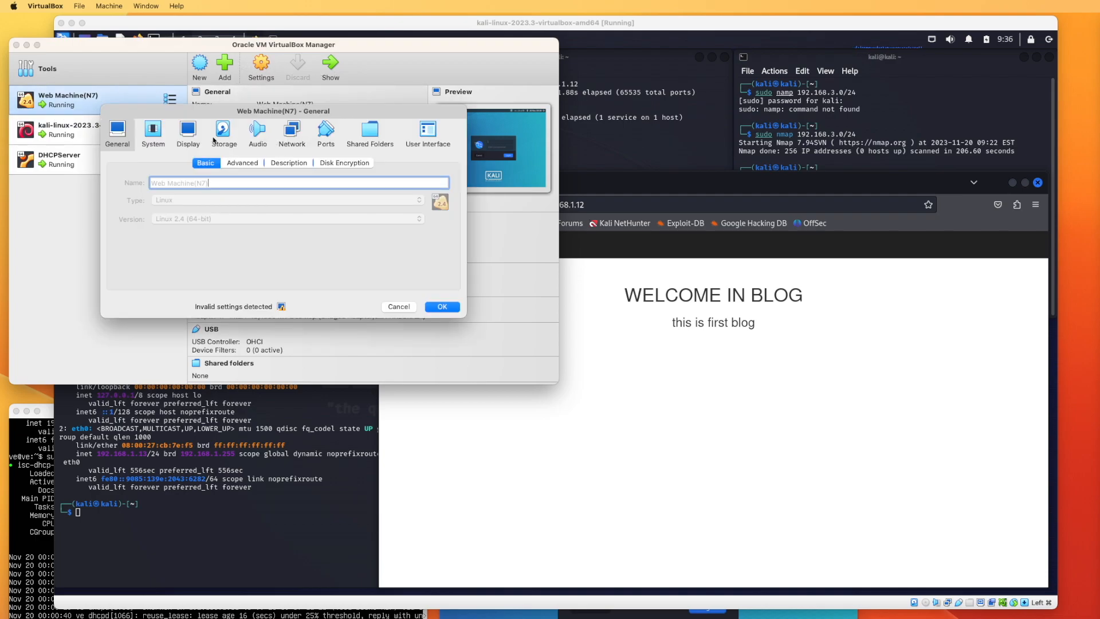
left_click(298, 133)
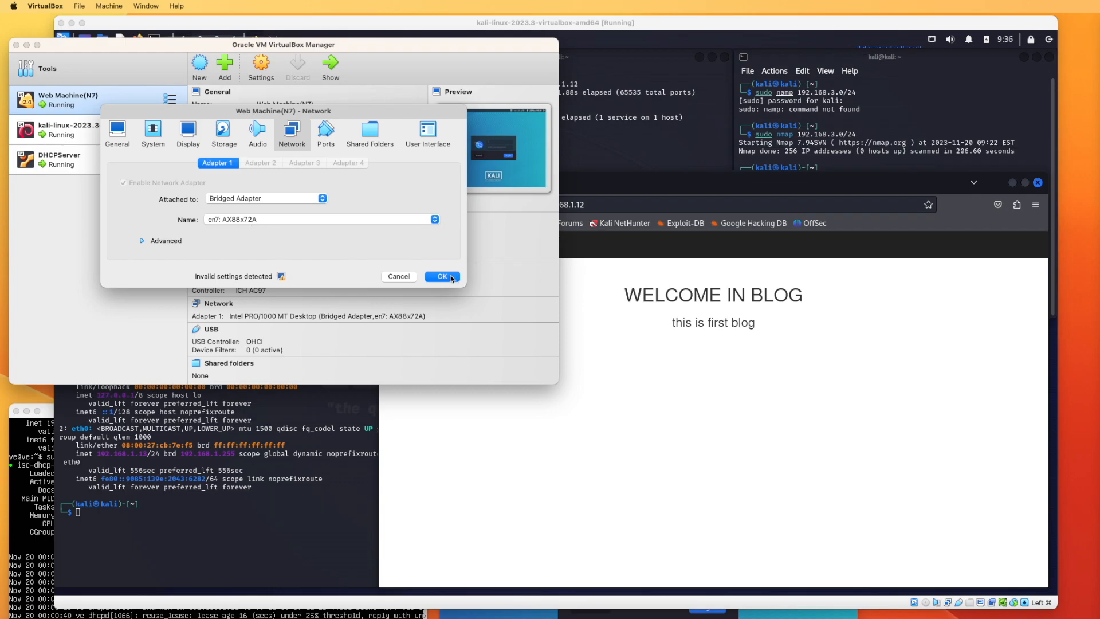
key("Escape")
Inspect the network adapter settings of the kali-linux-2023.3 virtual machine and close its settings.
left_click(109, 131)
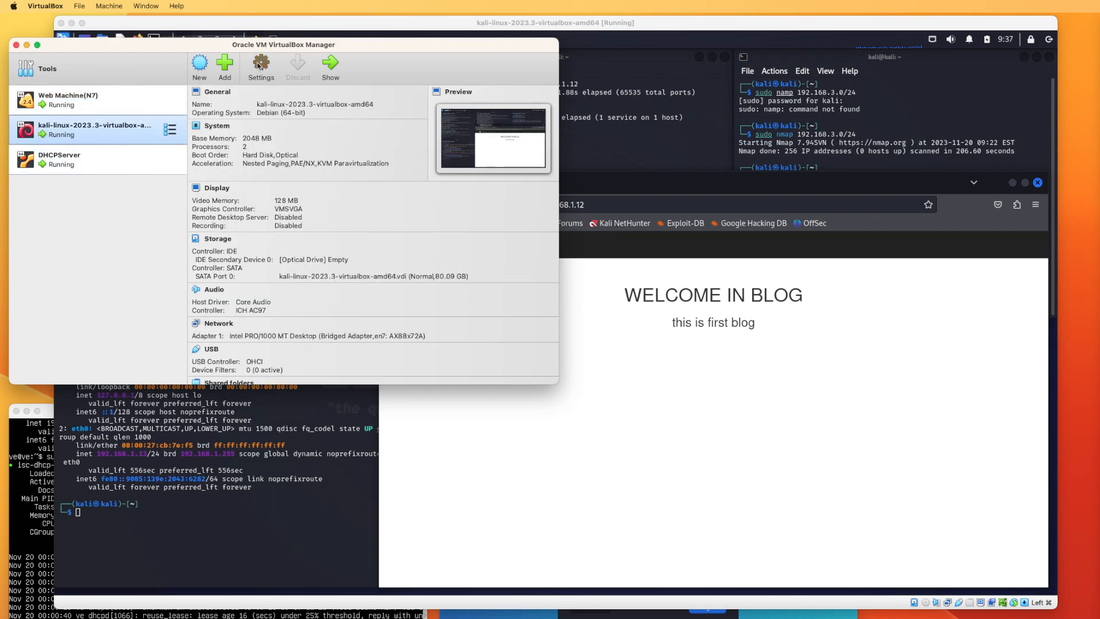
key("super+s")
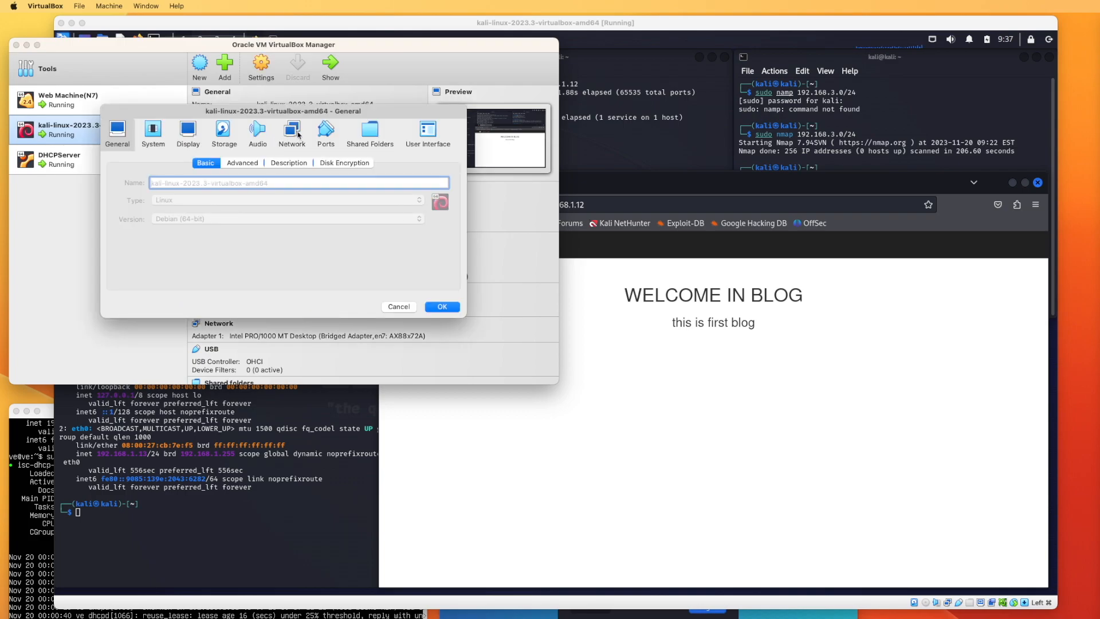
left_click(292, 133)
key("Return")
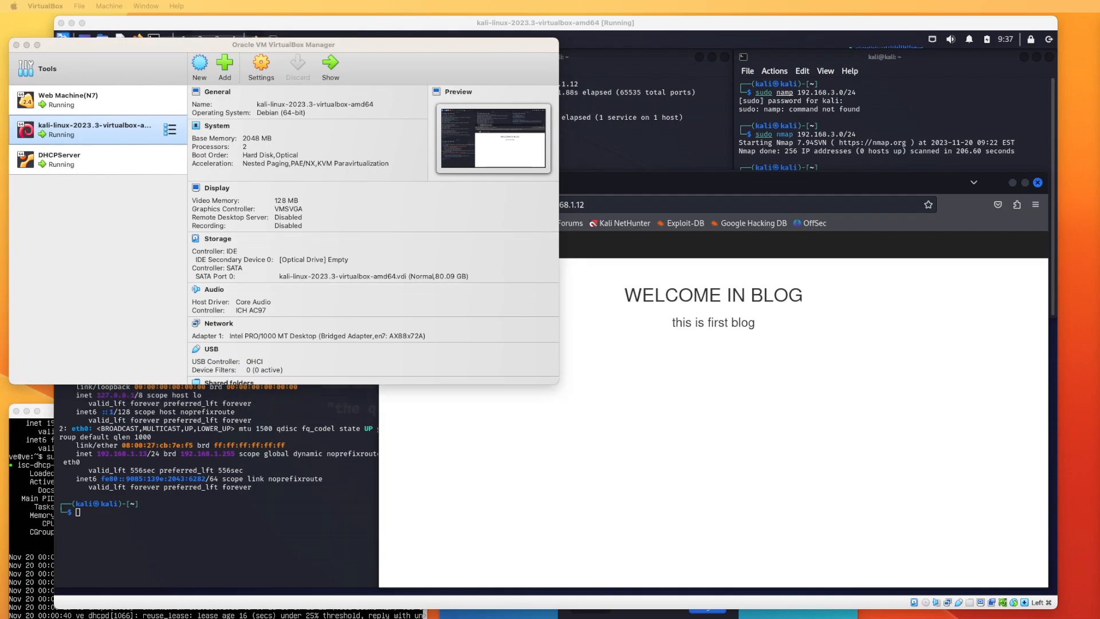
Switch to the DHCPServer virtual machine and open /etc/dhcp/dhcpd.conf in nano with sudo from the command history.
key("super+Tab")
scroll(550, 343, "down", 5)
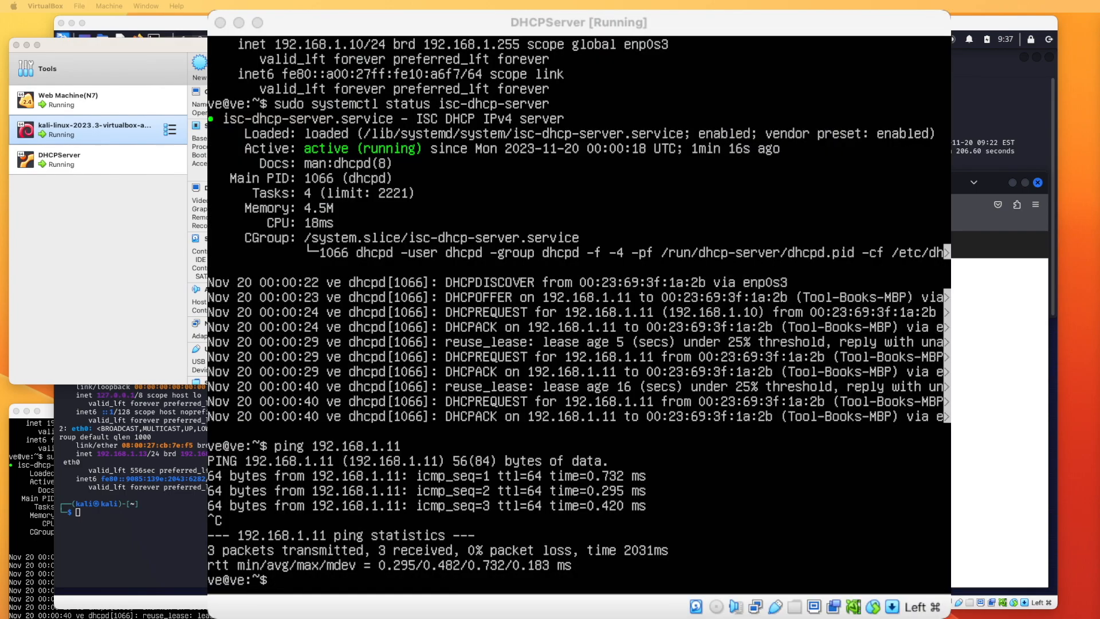
key("super+Tab")
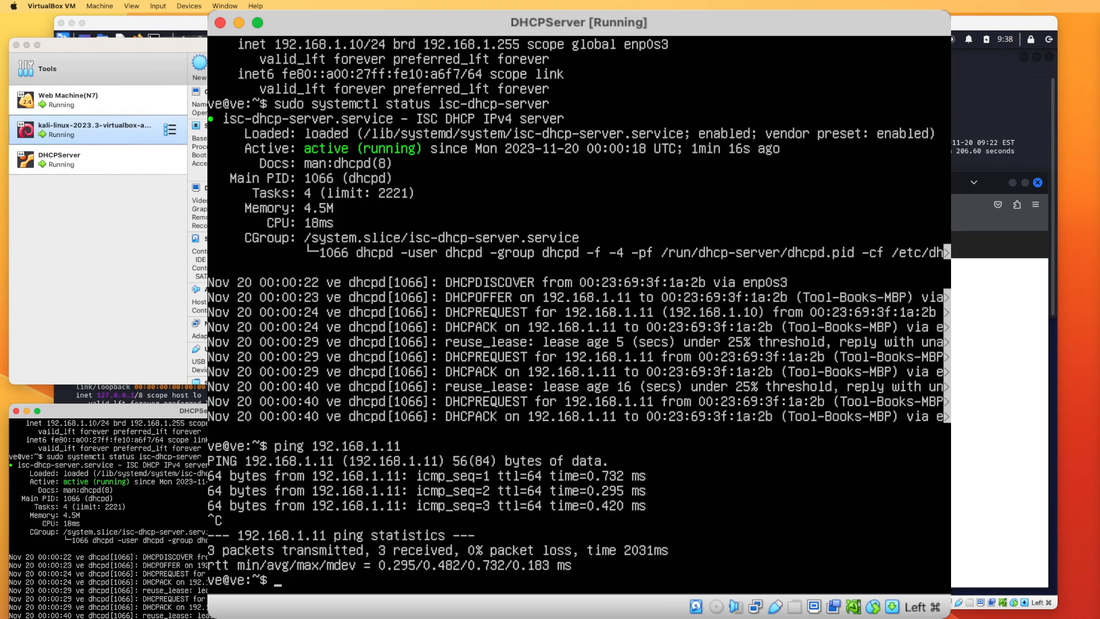
key("Up")
key("Up")
key("Up")
key("Up")
key("Up")
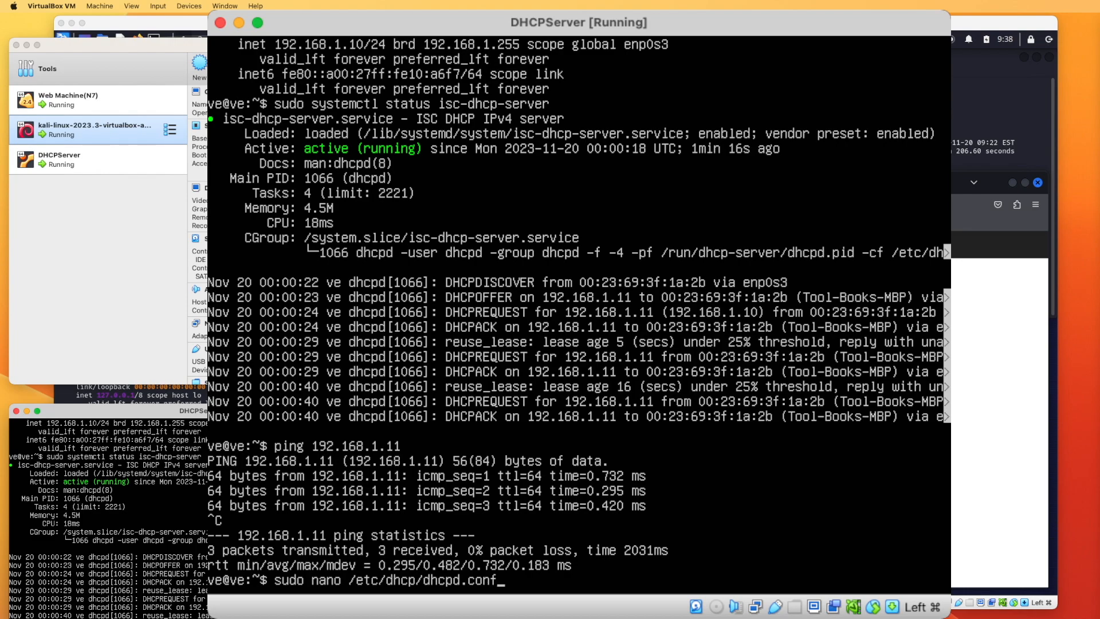
key("Return")
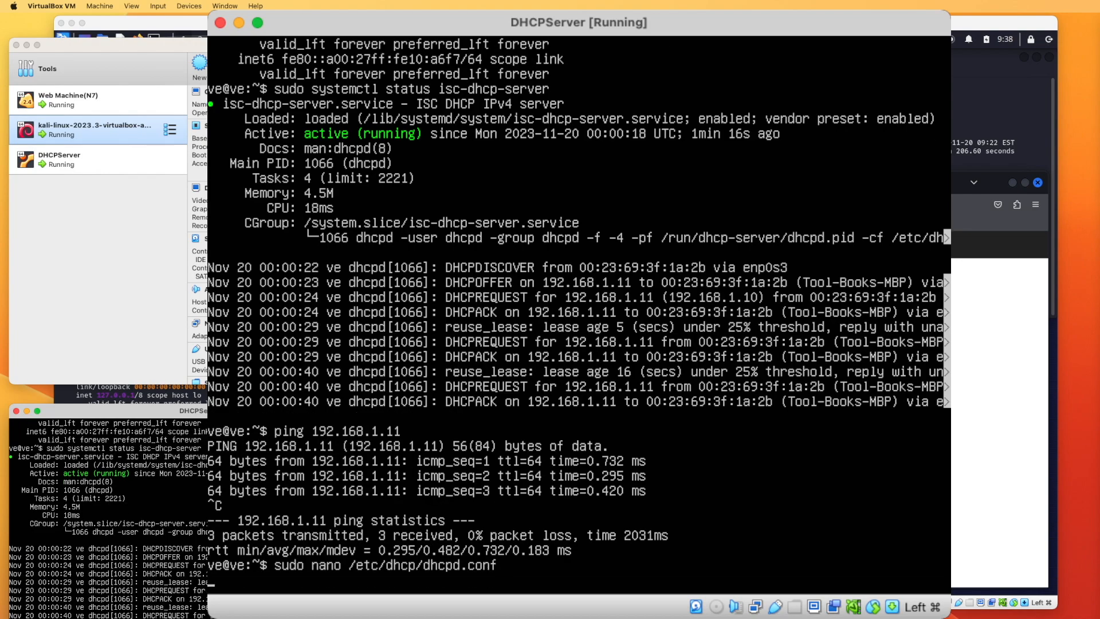
key("Return")
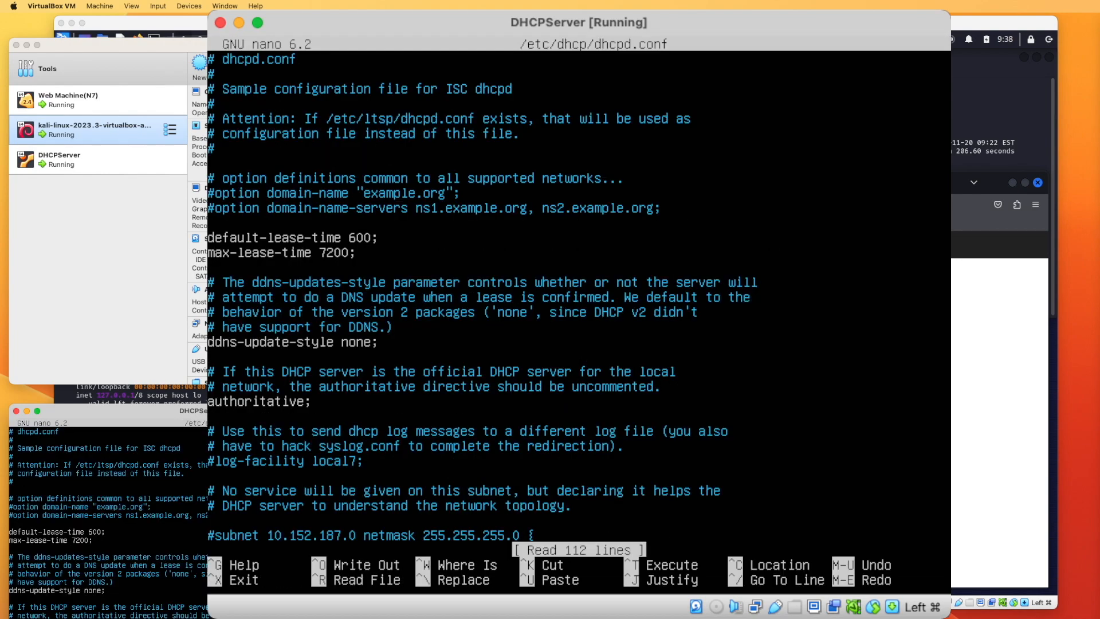
Review dhcpd.conf down to the 192.168.1.0 subnet declaration with its range, DNS, router and lease options, and exit without changes.
key("Down")
key("Down")
key("Down")
key("Down")
key("Down")
key("Down")
key("Down")
key("Down")
key("Down")
key("Down")
key("Down")
key("Down")
key("Up")
key("Up")
key("Up")
key("Down")
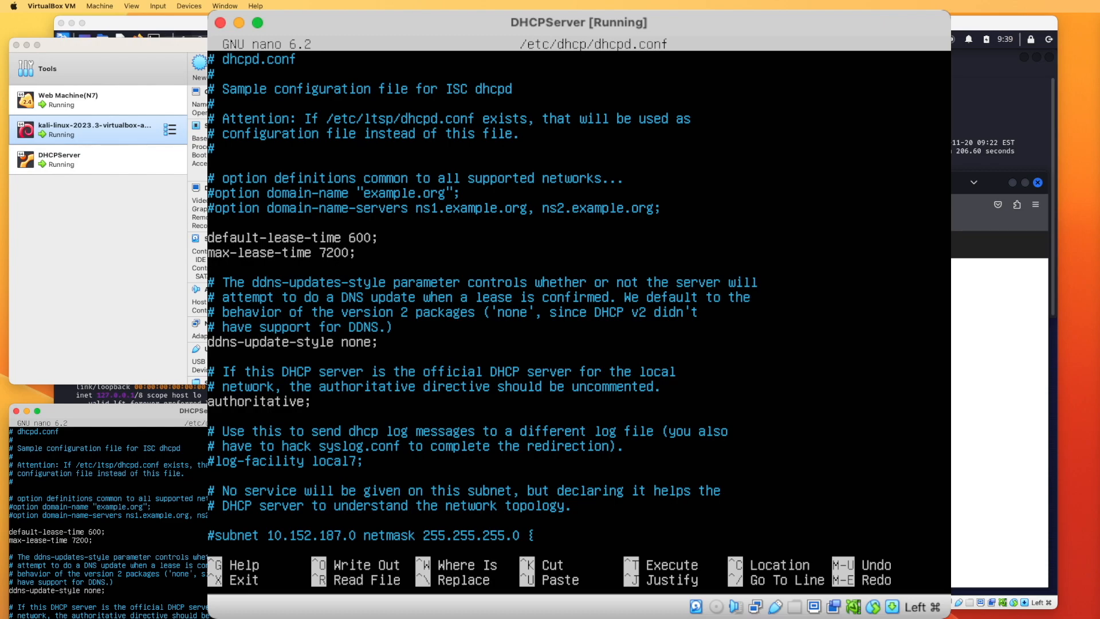
key("Down")
key("Down")
key("Down")
key("Down")
key("Down")
key("Down")
key("Down")
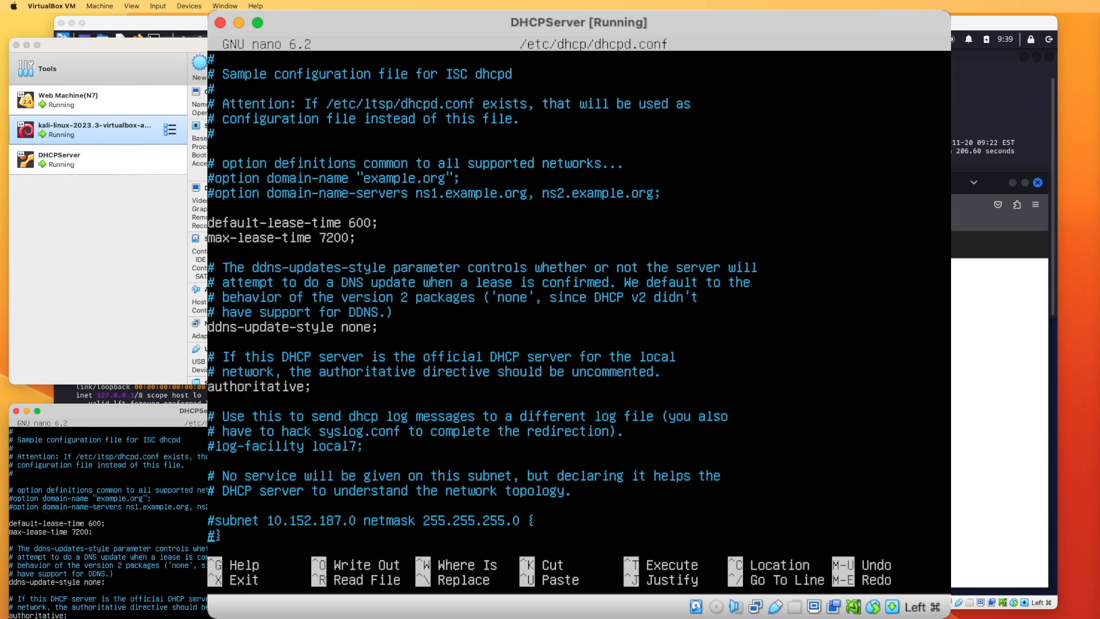
key("Down")
key("Down")
key("Down")
key("Down")
key("Down")
key("Down")
key("Down")
key("Down")
key("Down")
key("Down")
key("Down")
key("Down")
key("Down")
key("Down")
key("Down")
key("Down")
key("Down")
key("Down")
key("Down")
key("Down")
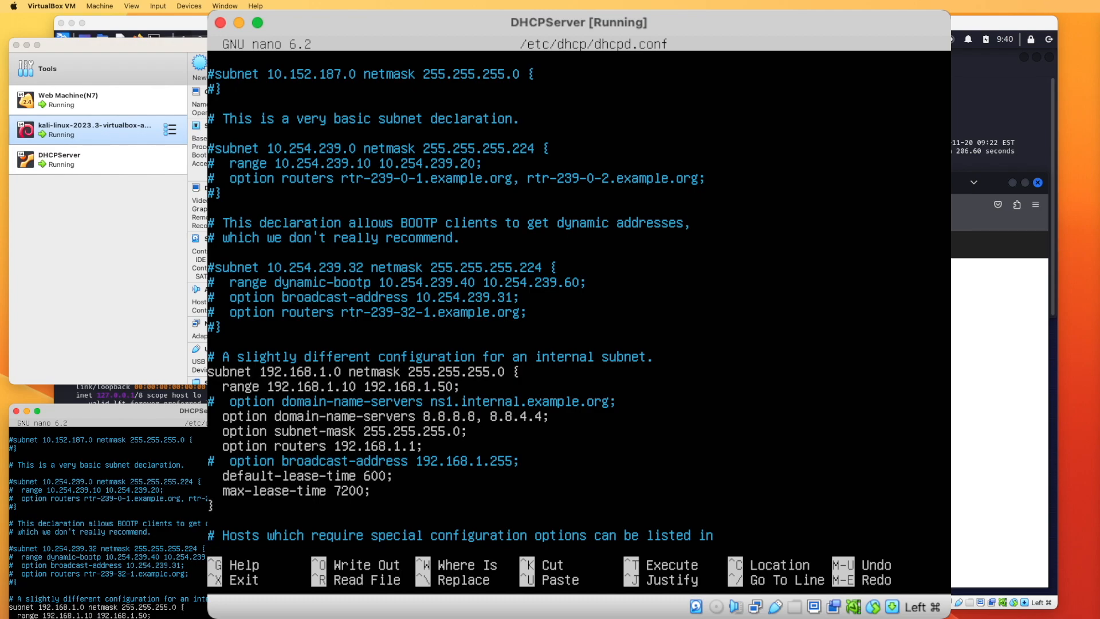
key("ctrl+x")
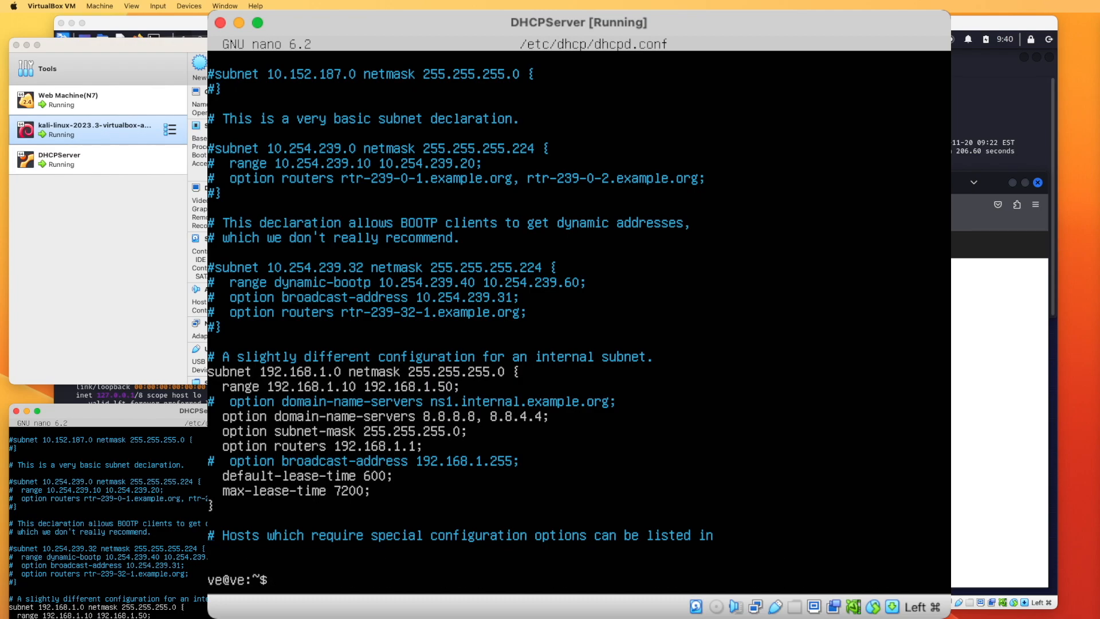
Check the DHCP service by running "sudo systemctl status isc-dhcp-server" from the command history.
key("Up")
key("Up")
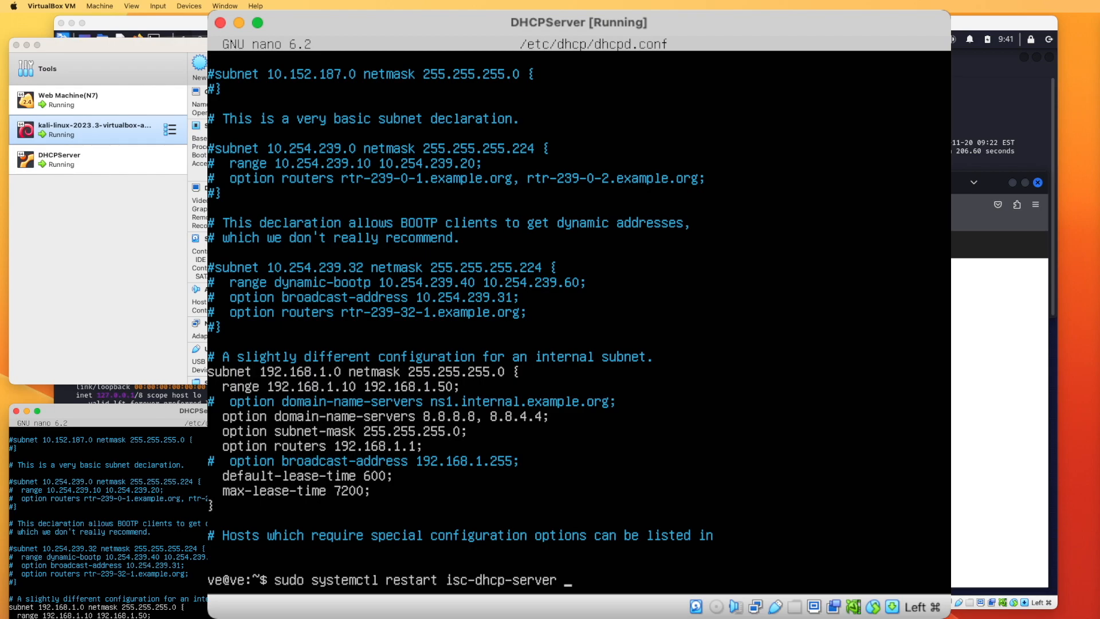
key("Up")
key("Down")
key("Up")
key("Up")
key("Return")
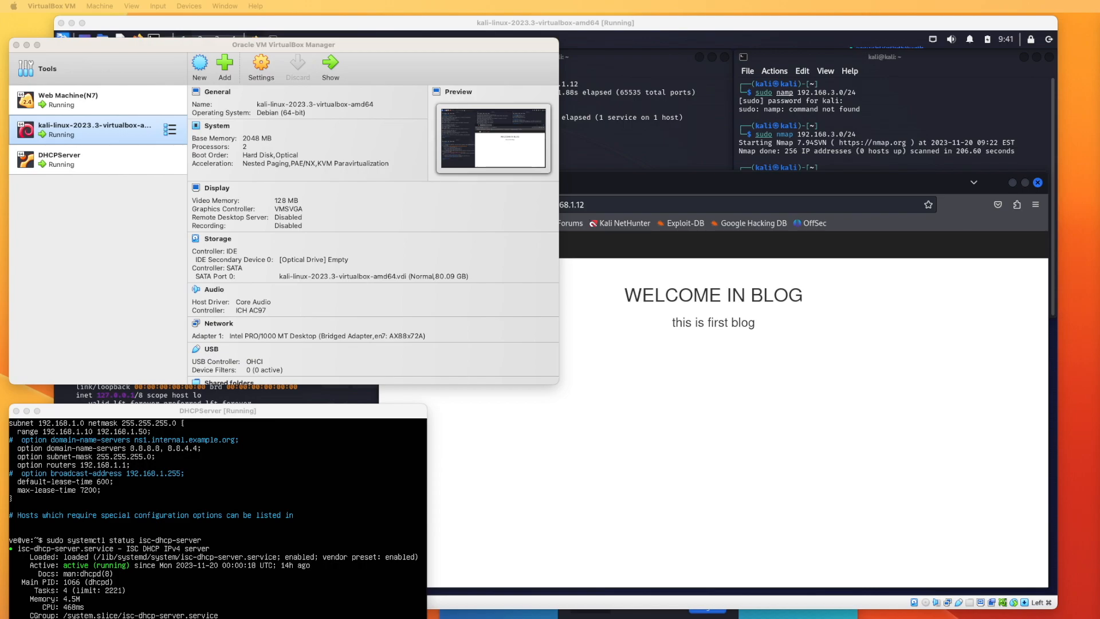
Go past the Web Machine(N7) login screen to the Kali machine and run "sudo nmap 192.168.1.0/24" in the terminal holding the 192.168.3.0/24 scan.
key("super+Tab")
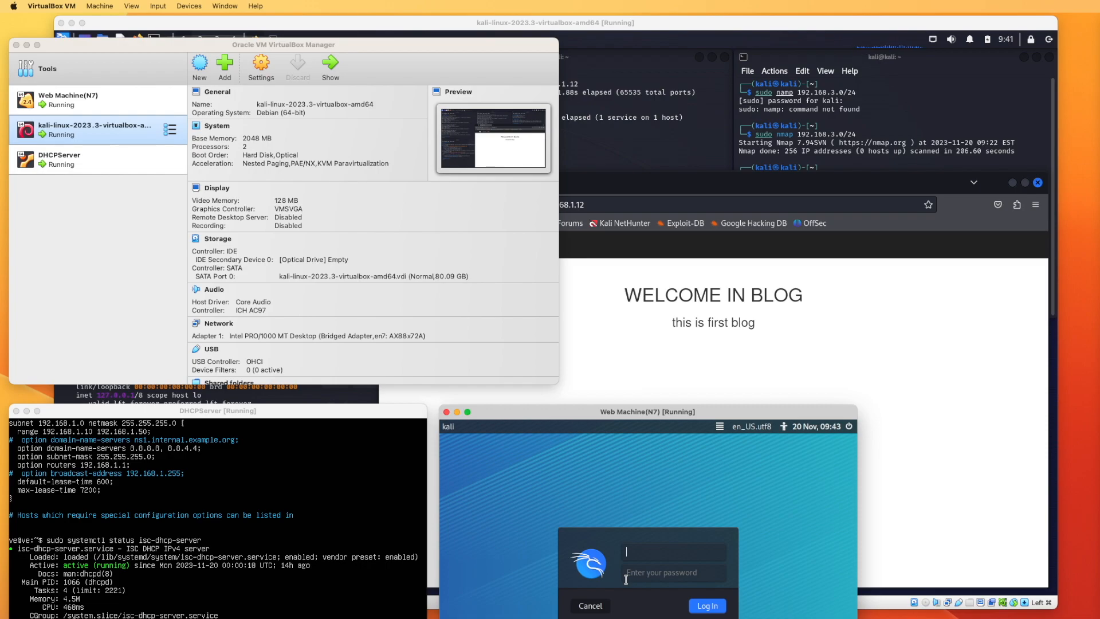
left_click(885, 603)
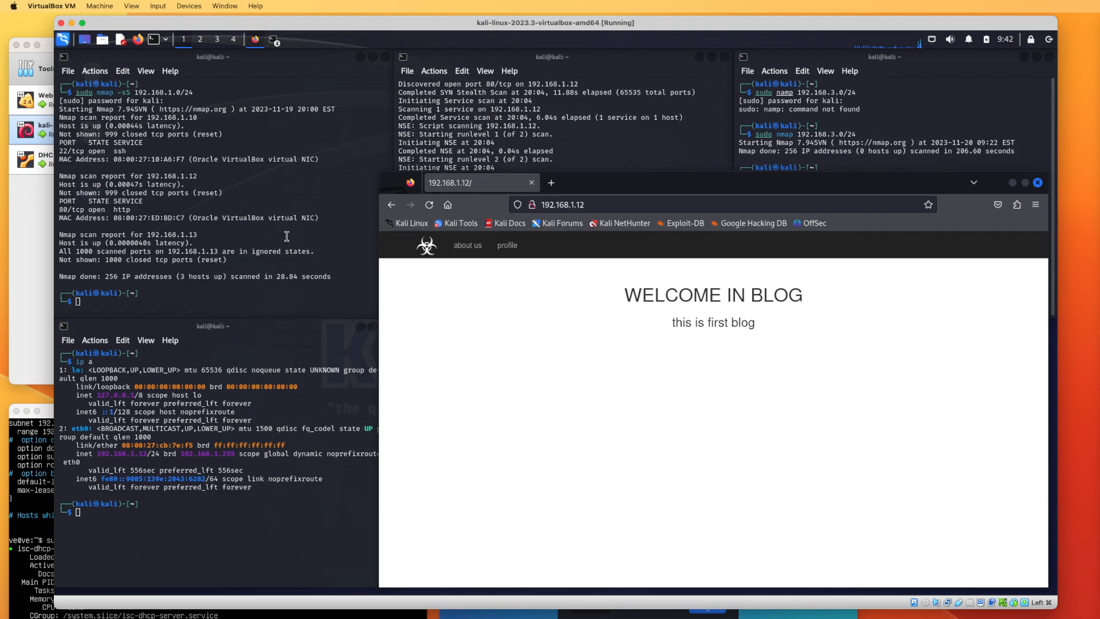
left_click(903, 105)
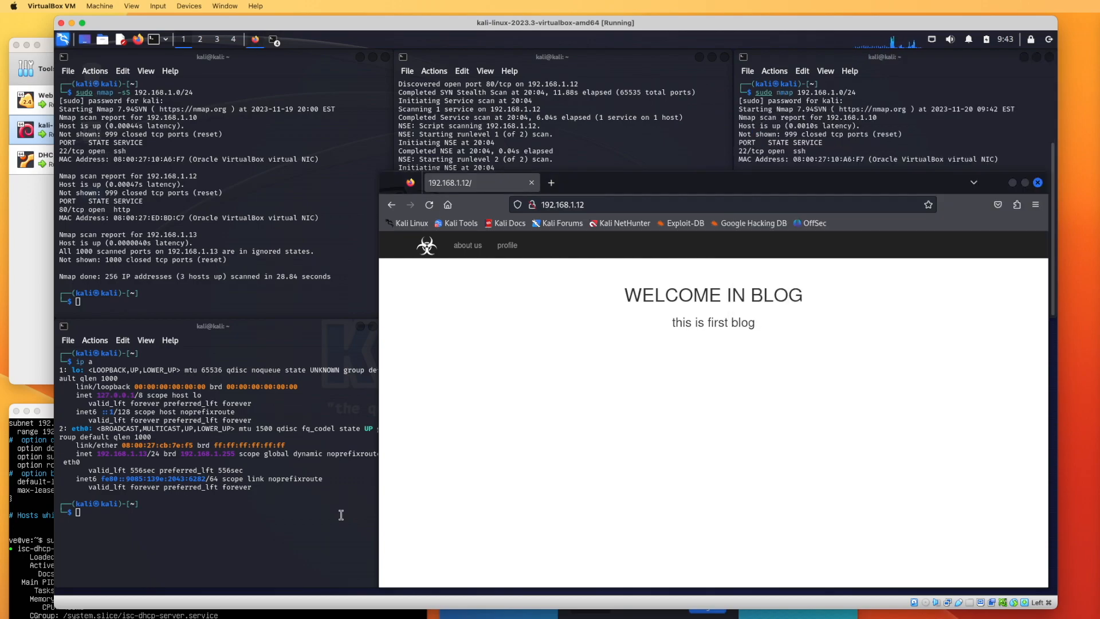
Highlight Kali's eth0 address in the "ip a" output and examine the hosts in the new 192.168.1.0/24 scan.
left_click(318, 543)
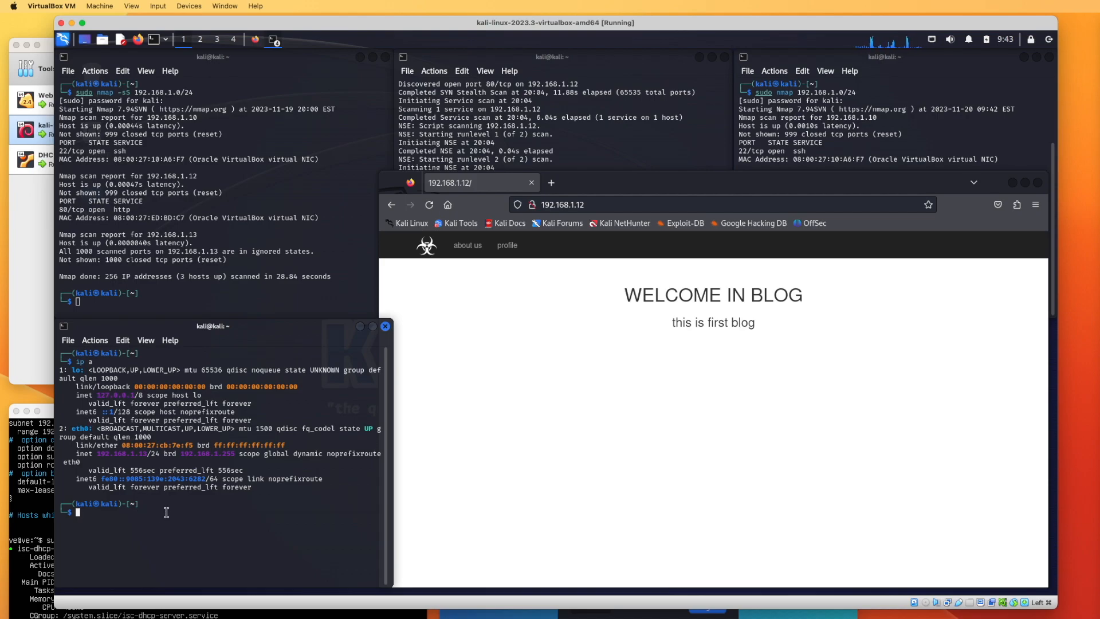
left_click_drag(97, 453, 147, 454)
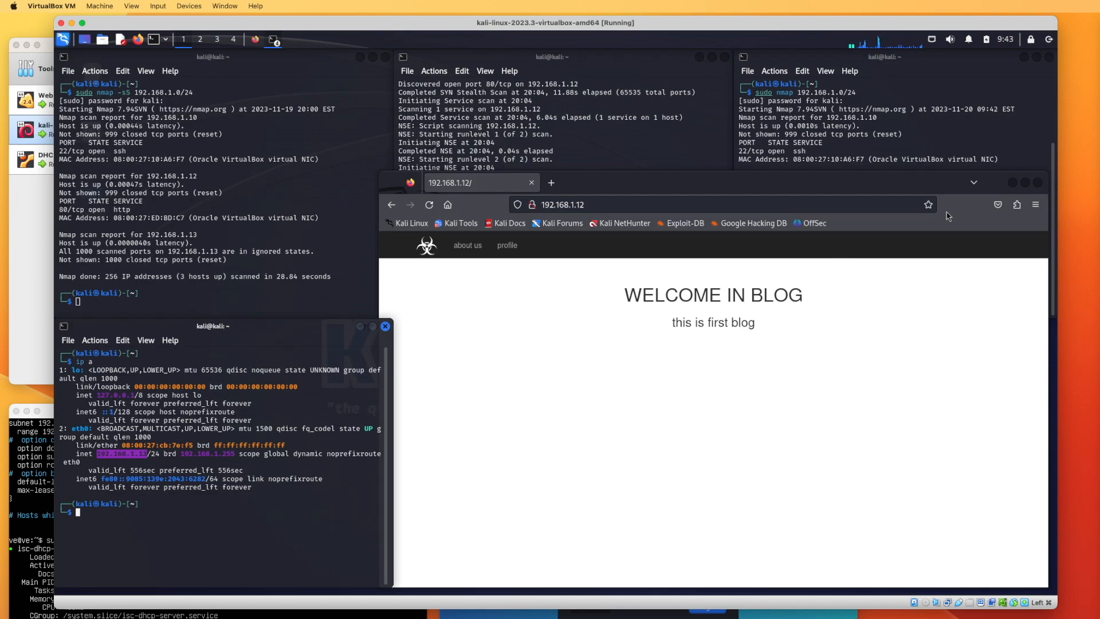
left_click(966, 90)
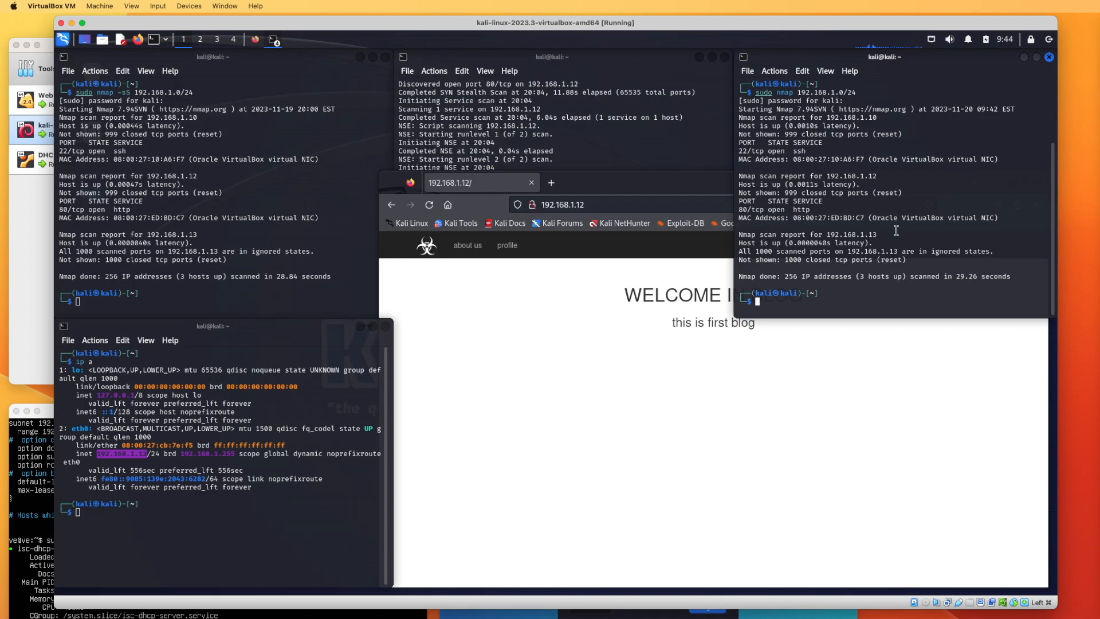
Review the earlier subnet scan and highlight the port 80 service line in the "nmap -sV -sS -p-" scan of 192.168.1.12.
left_click(307, 233)
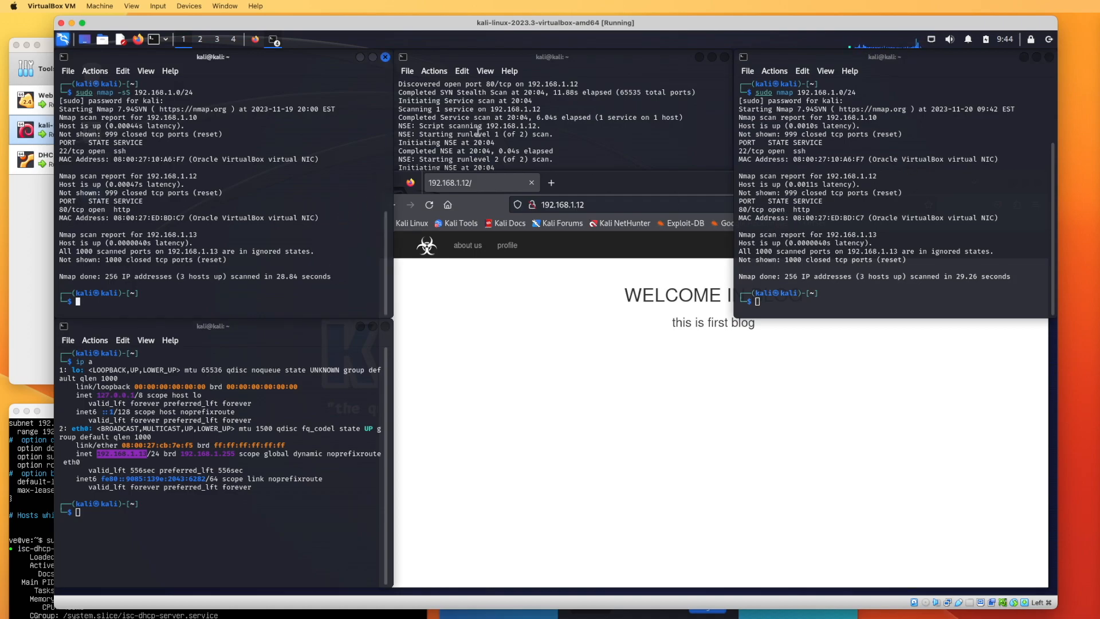
left_click(514, 143)
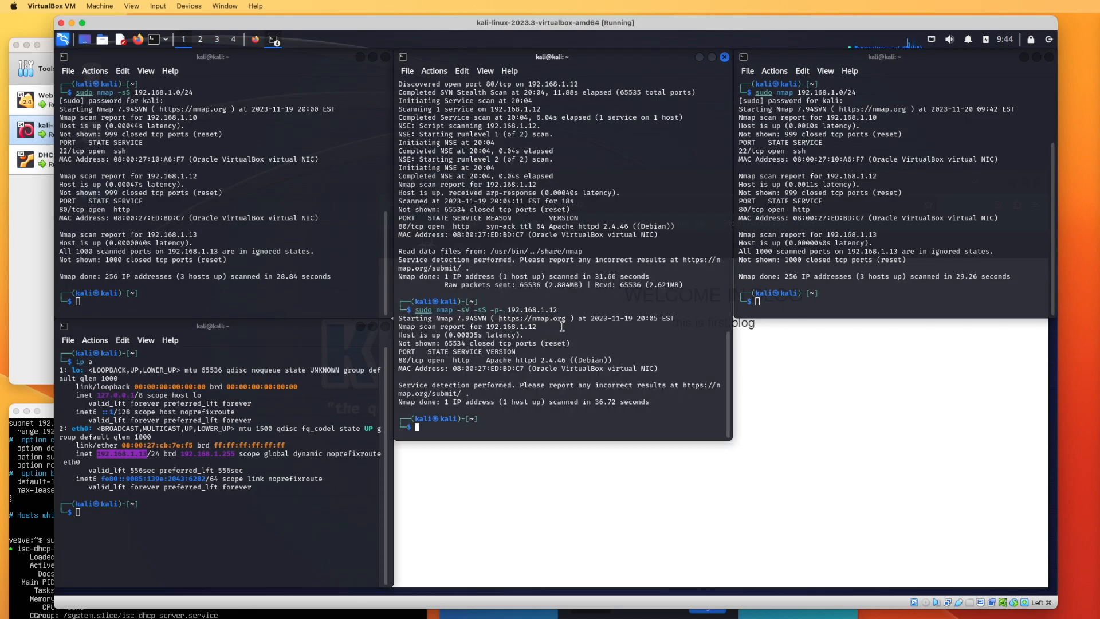
left_click_drag(619, 360, 398, 358)
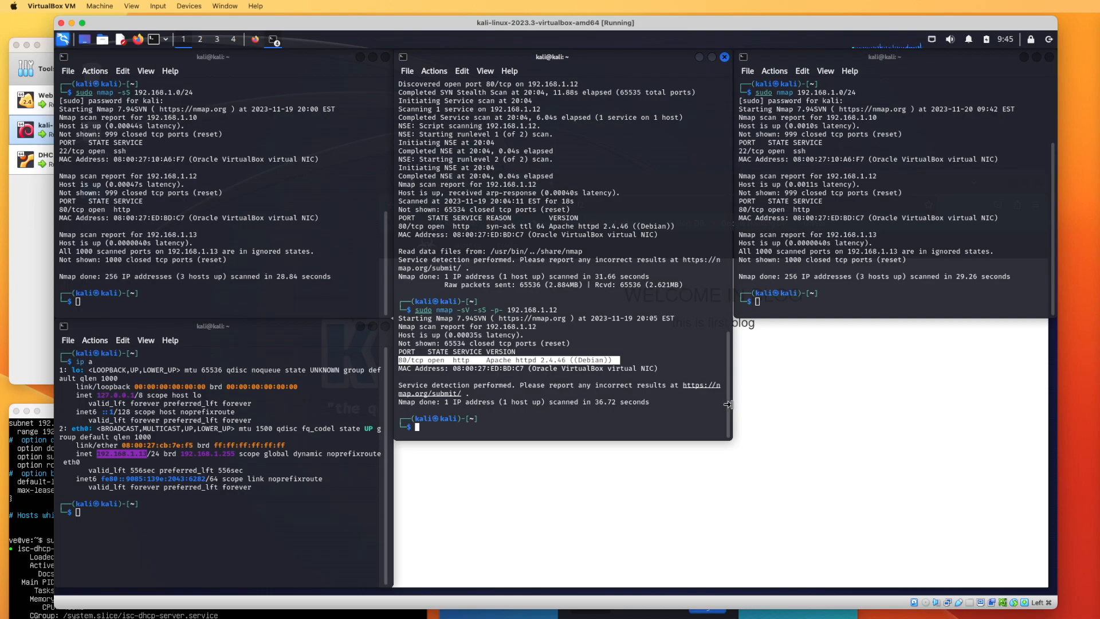
Bring Firefox forward and check the blog page's address, 192.168.1.12, dismissing the address suggestions.
left_click(763, 434)
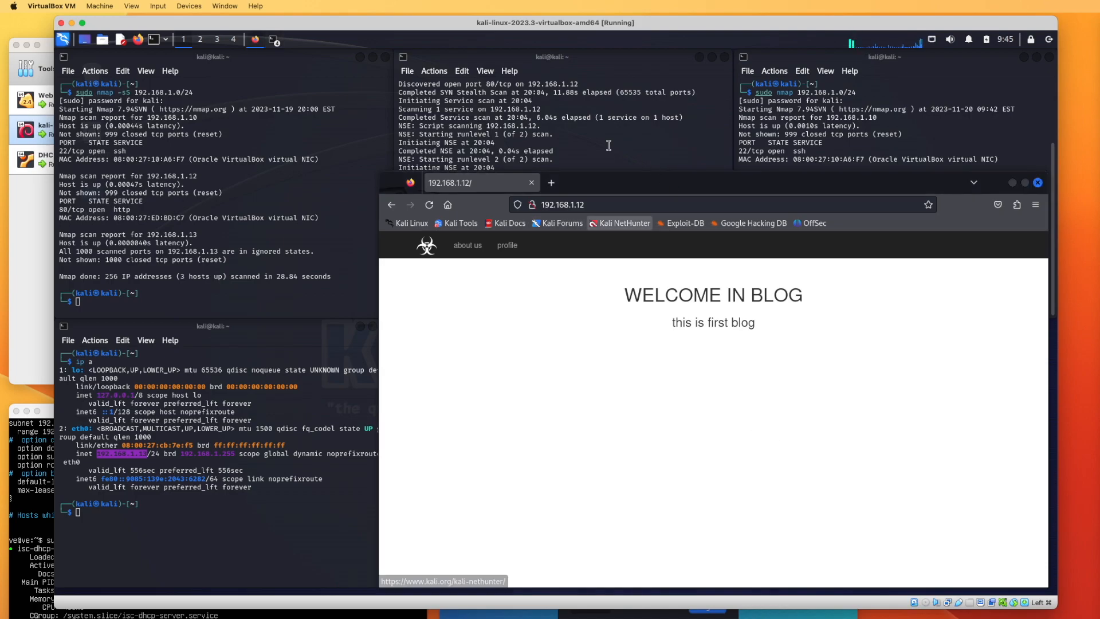
left_click(615, 204)
left_click(615, 203)
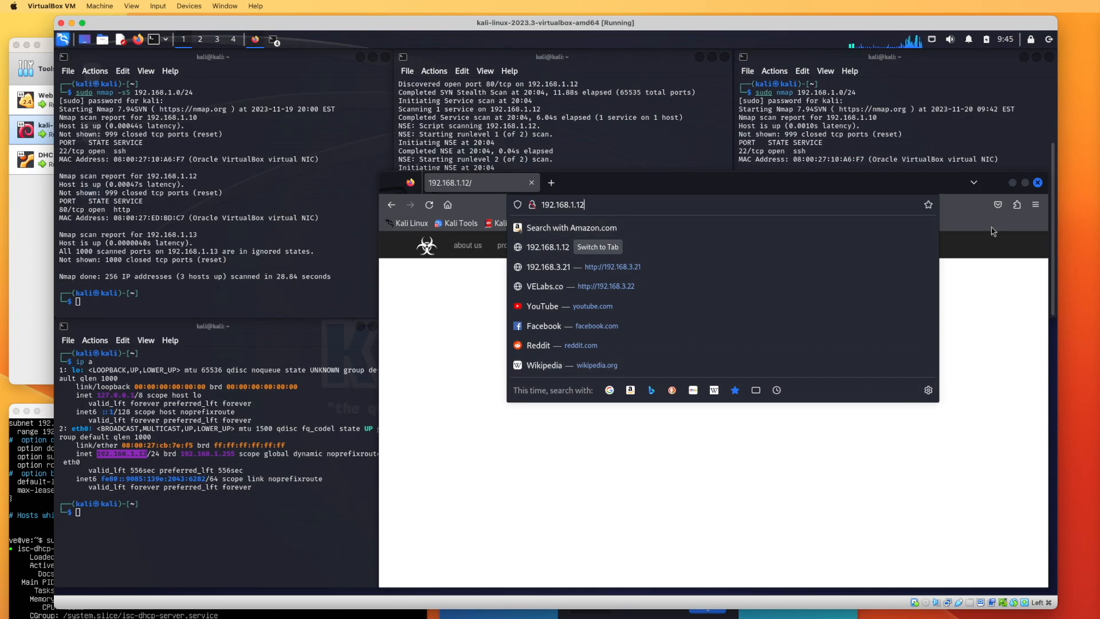
key("Escape")
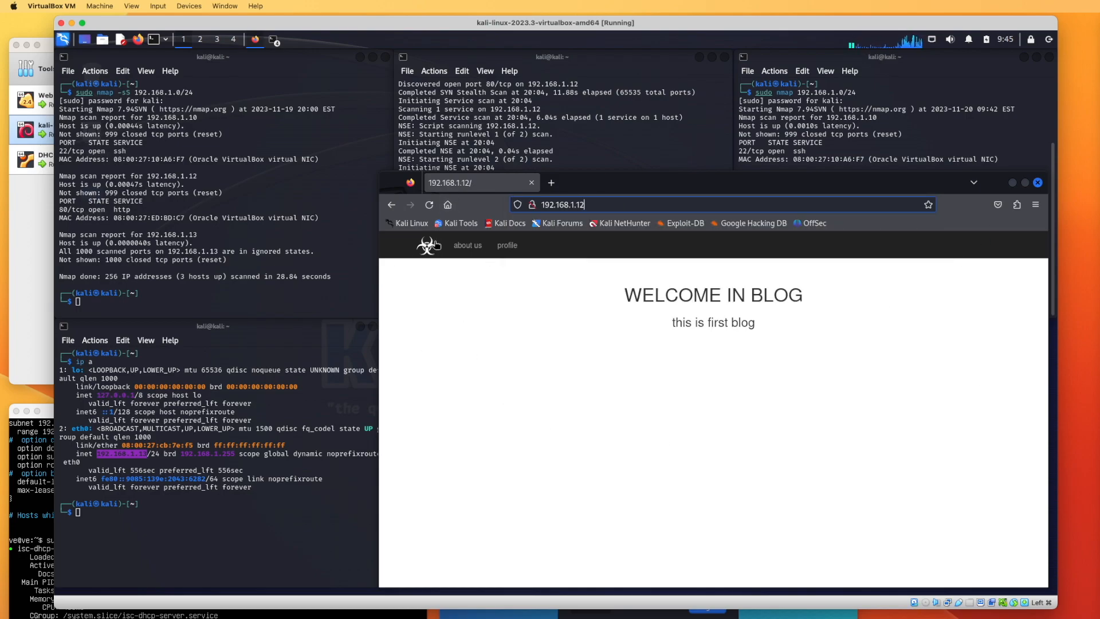